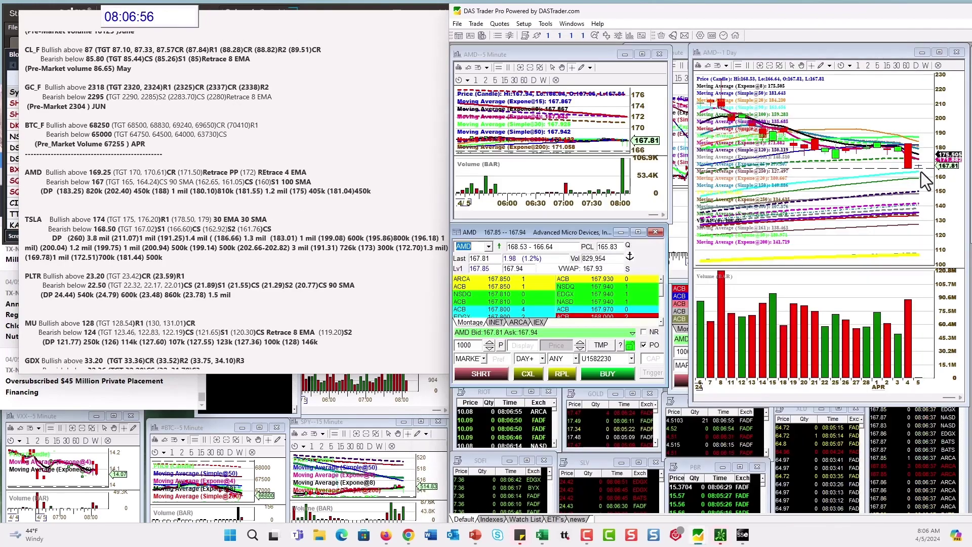
Step: Check AMD's latest daily candle, then load TSLA into the montage and linked 5-minute and daily charts
click(919, 172)
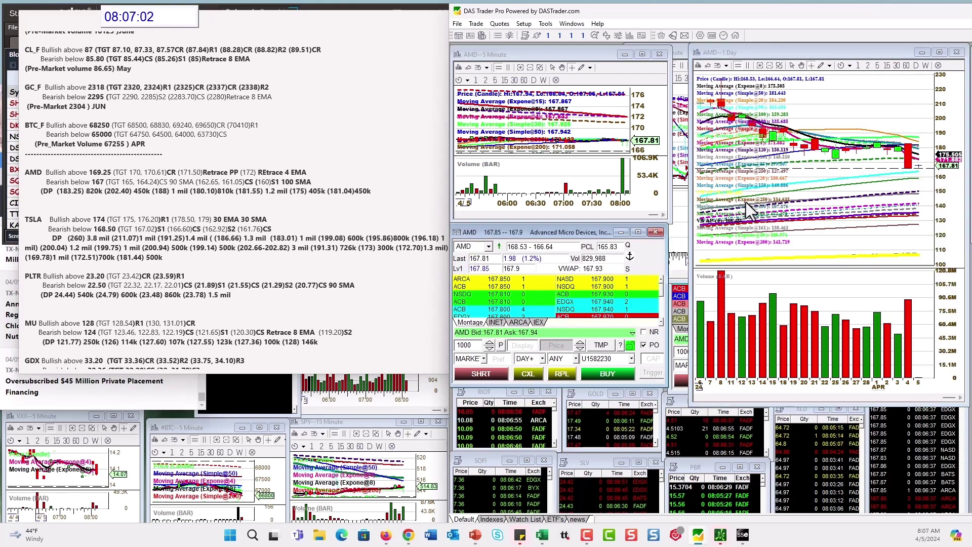
click(916, 178)
click(471, 246)
text(TSLA)
key(Return)
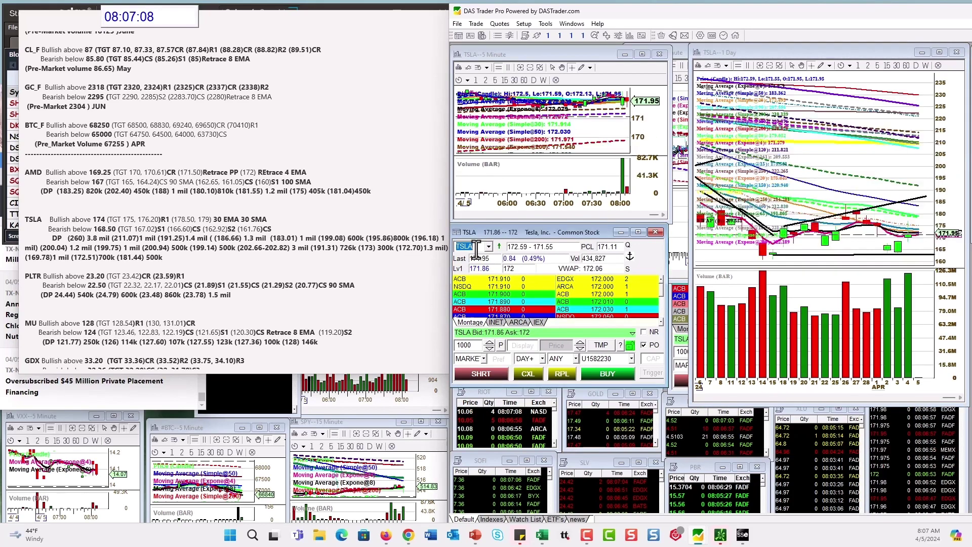